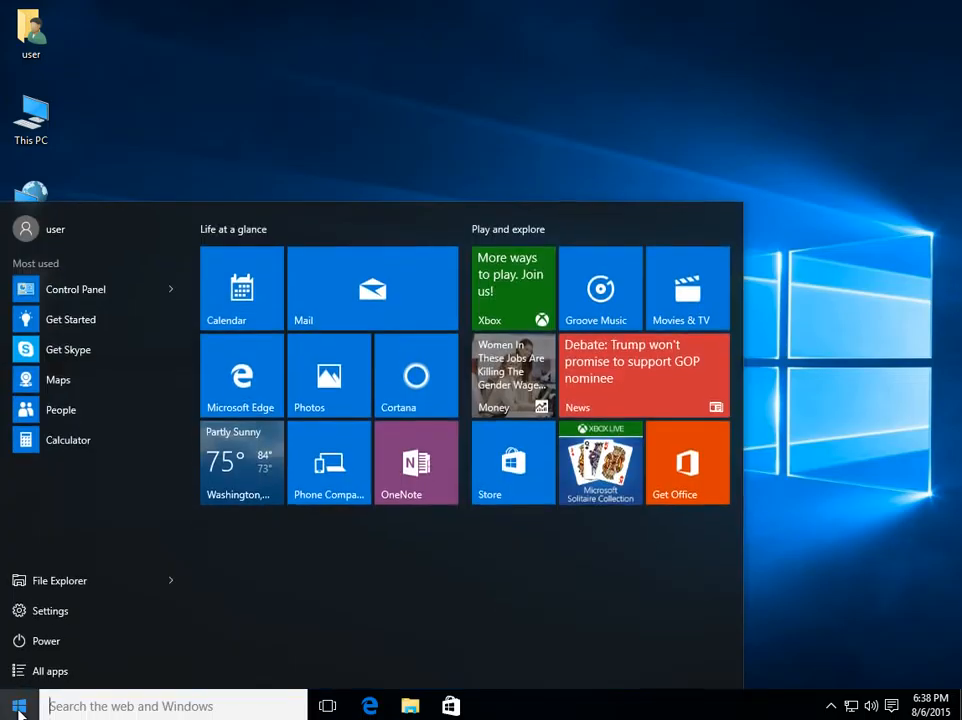
# - Review the Windows Update page under Update & security in Settings, and close Settings
pyautogui.click(60, 613)
pyautogui.scroll(-3, 215, 453)
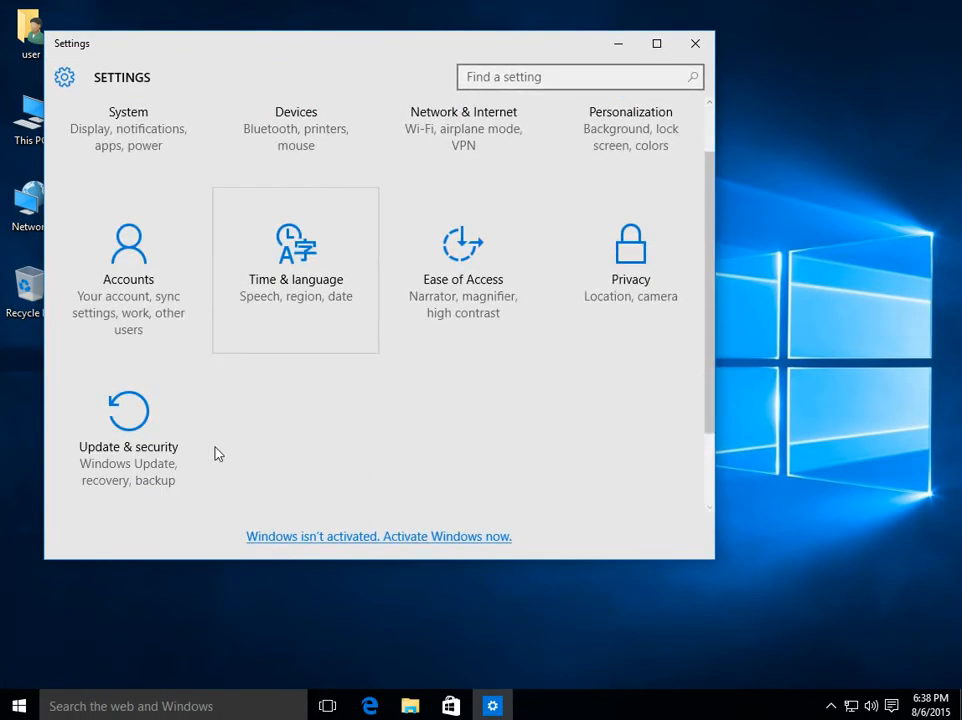
pyautogui.click(134, 356)
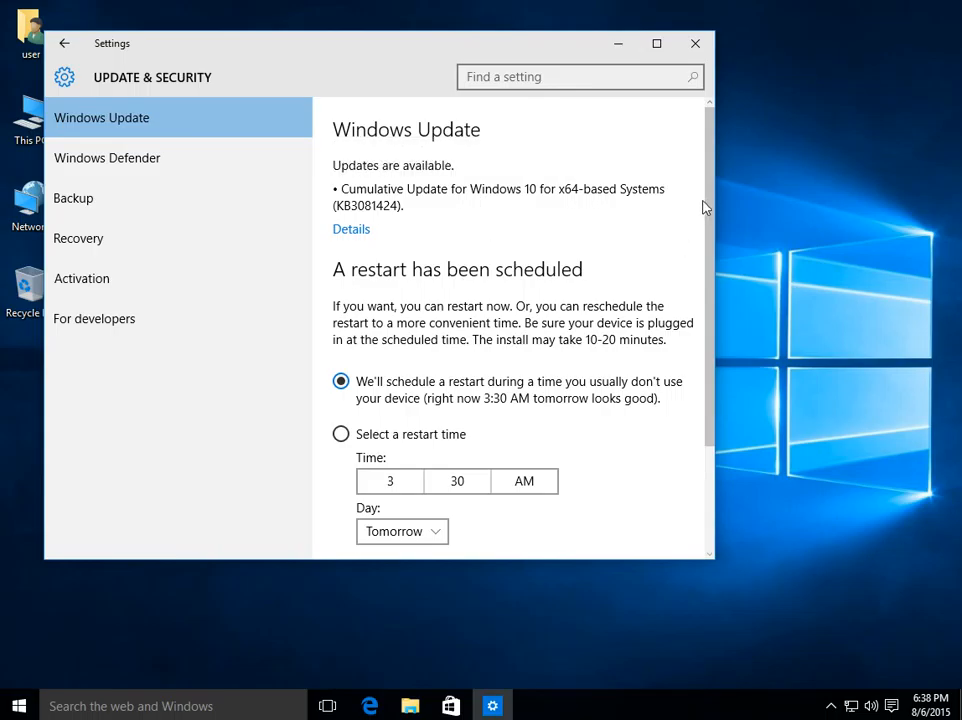
pyautogui.moveTo(707, 200)
pyautogui.mouseDown()
pyautogui.moveTo(701, 225)
pyautogui.moveTo(705, 187)
pyautogui.mouseUp()
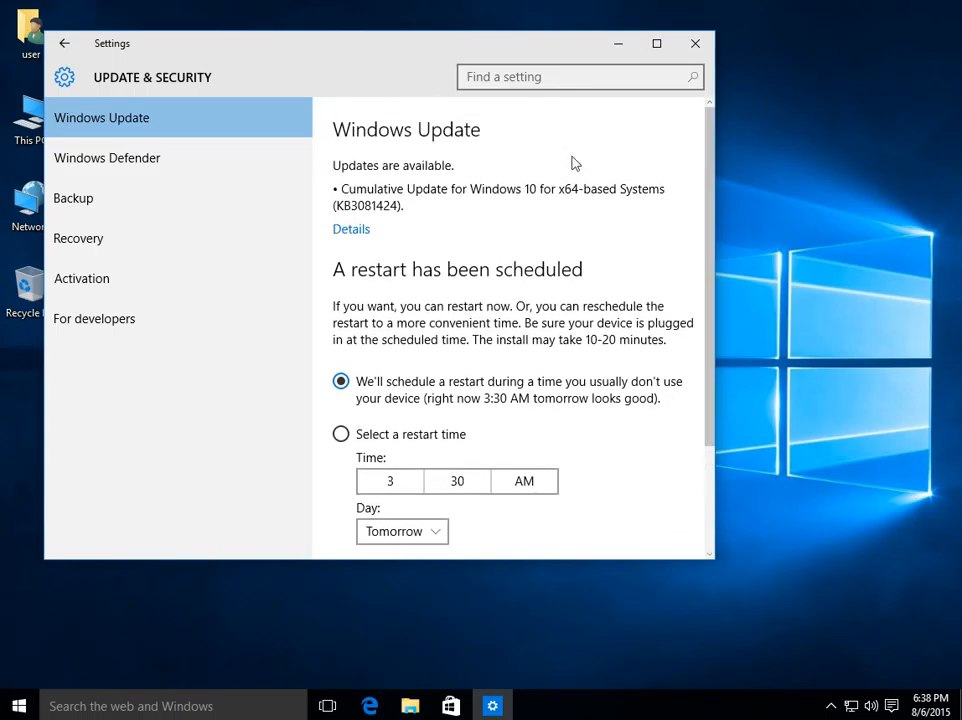
pyautogui.click(697, 50)
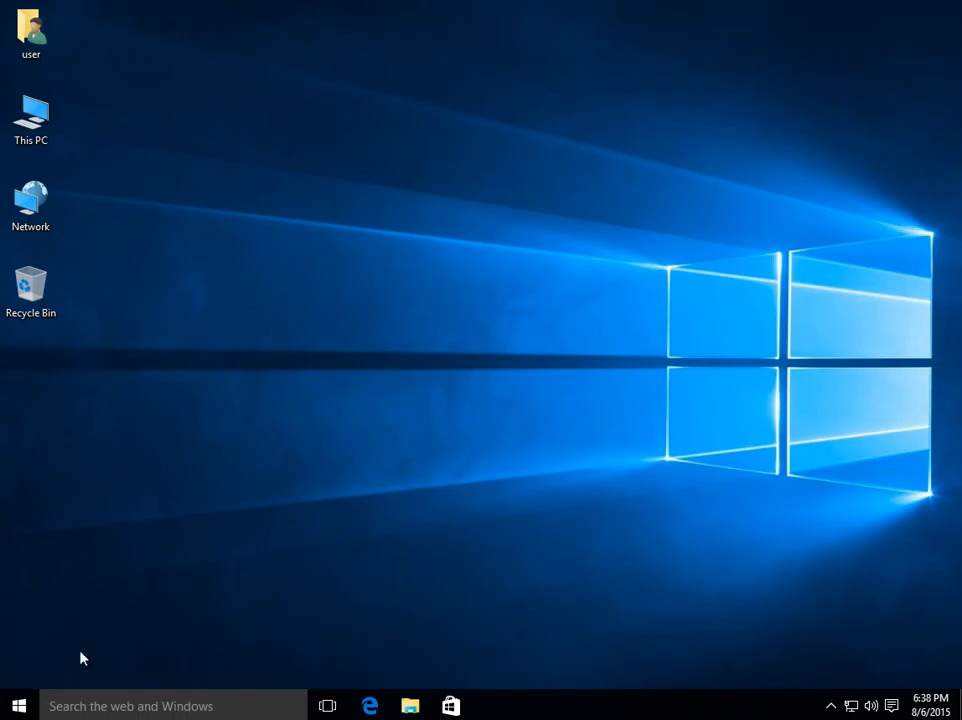
# - Find and open Control Panel, display its items as large icons, and open Services from Administrative Tools
pyautogui.click(97, 706)
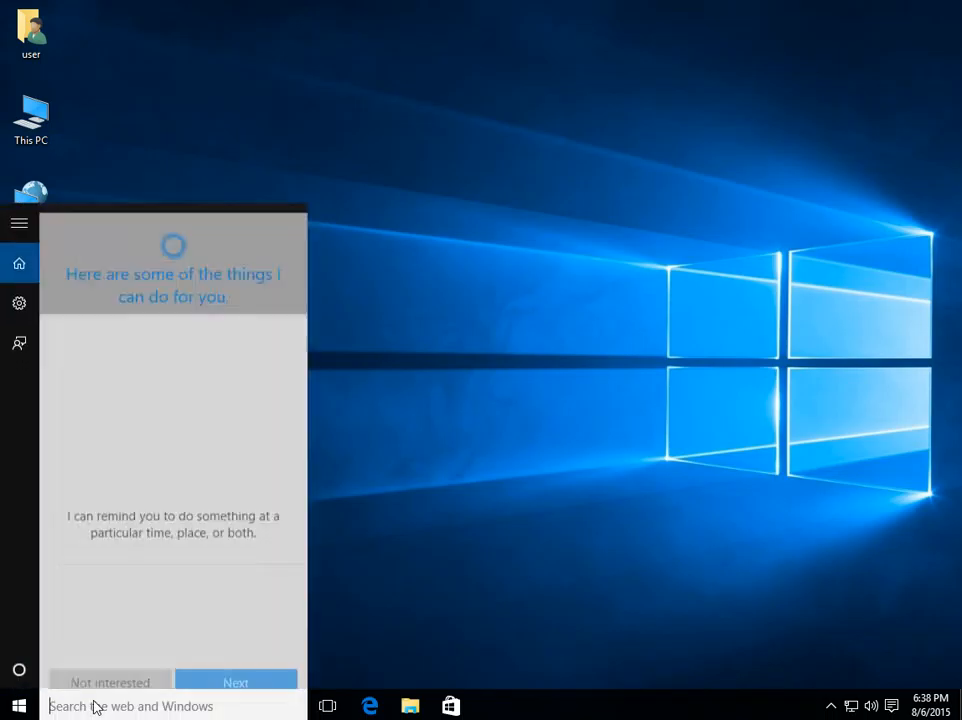
pyautogui.write('control')
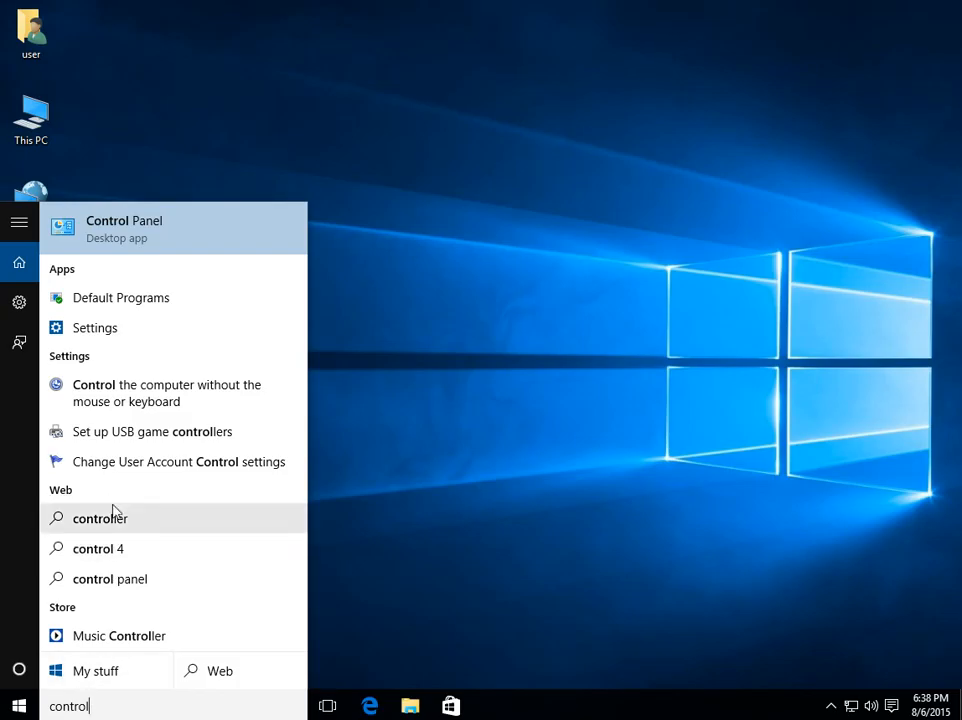
pyautogui.click(152, 237)
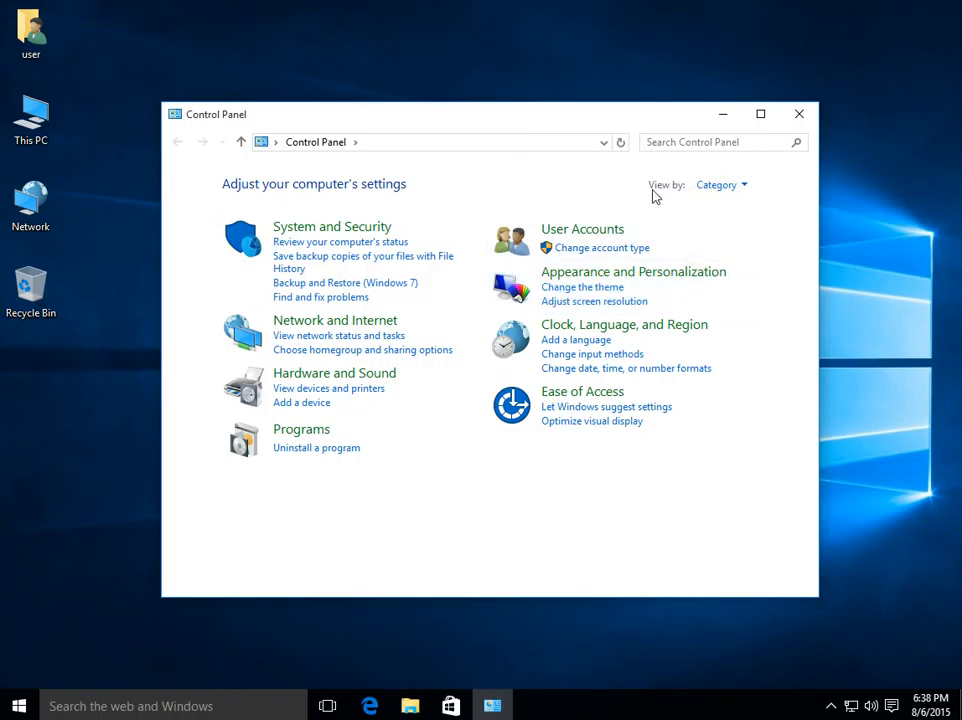
pyautogui.click(727, 186)
pyautogui.click(733, 232)
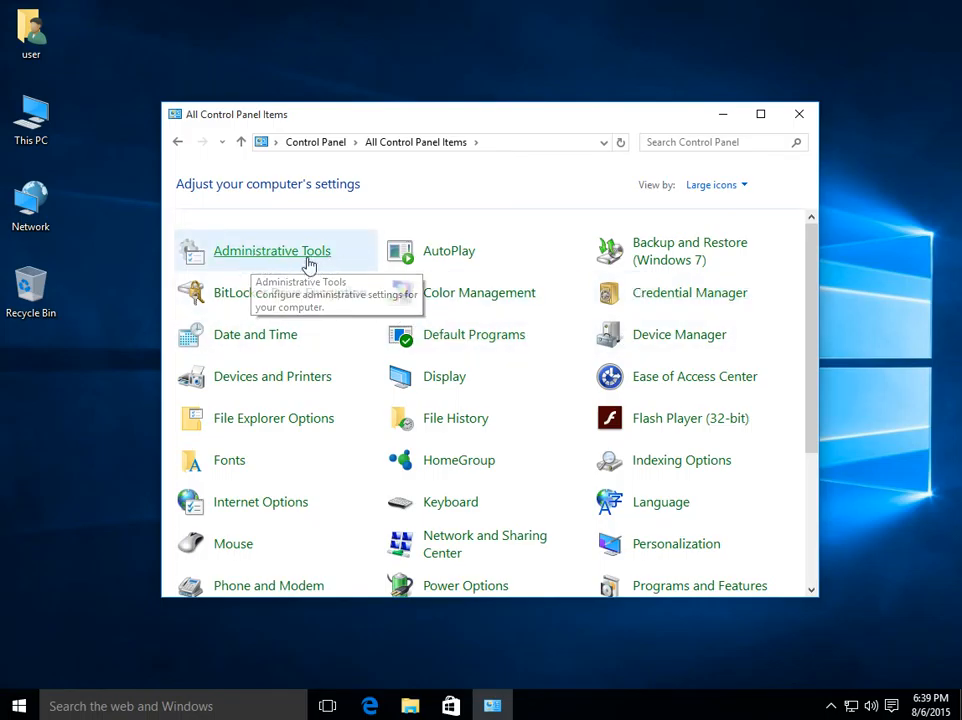
pyautogui.click(264, 256)
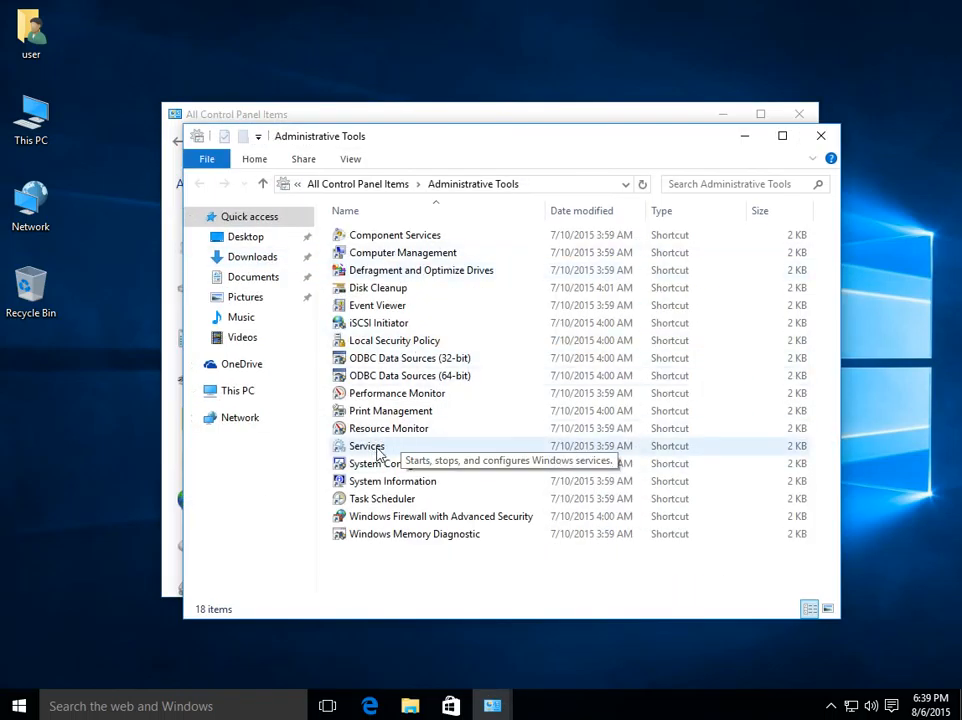
pyautogui.click(379, 453)
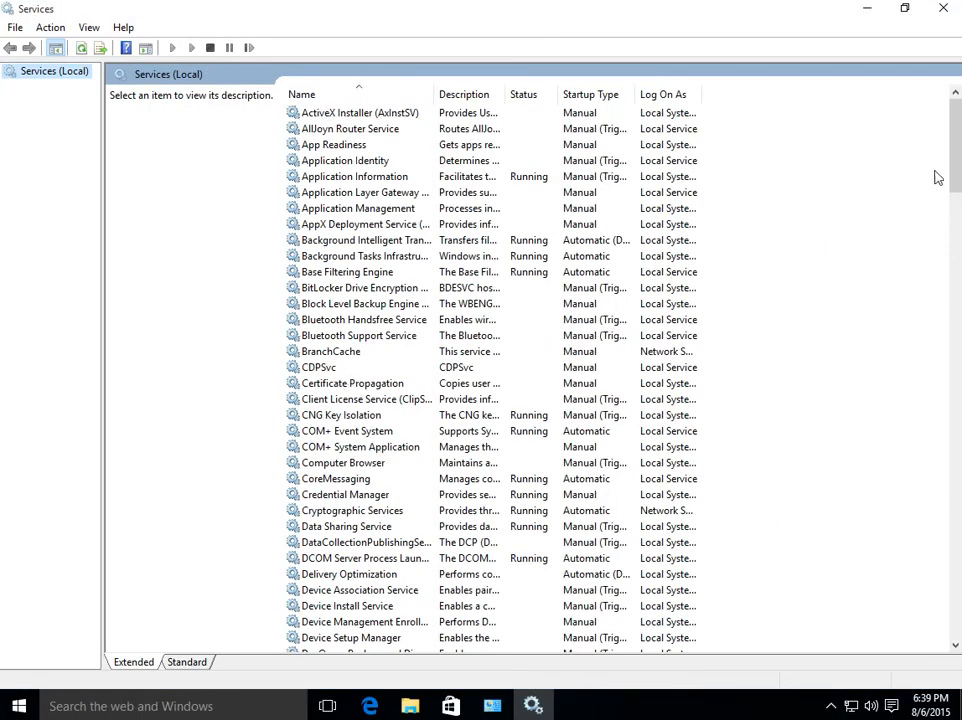
# - Stop the Windows Update service and set its startup type to Disabled
pyautogui.moveTo(955, 122); pyautogui.dragTo(948, 582)
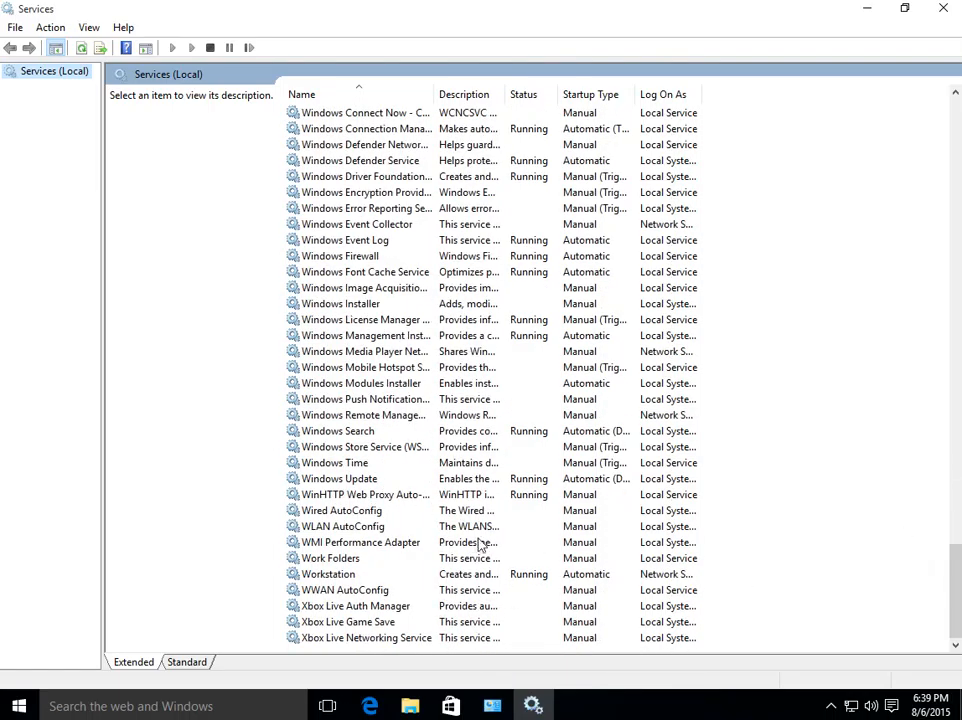
pyautogui.doubleClick(352, 479)
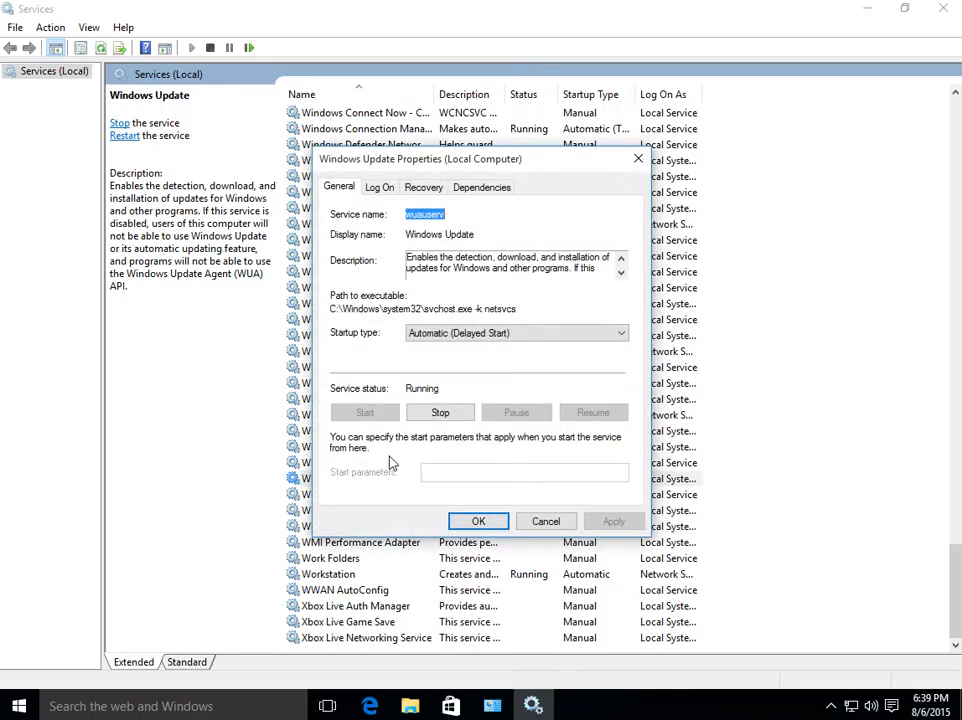
pyautogui.click(442, 417)
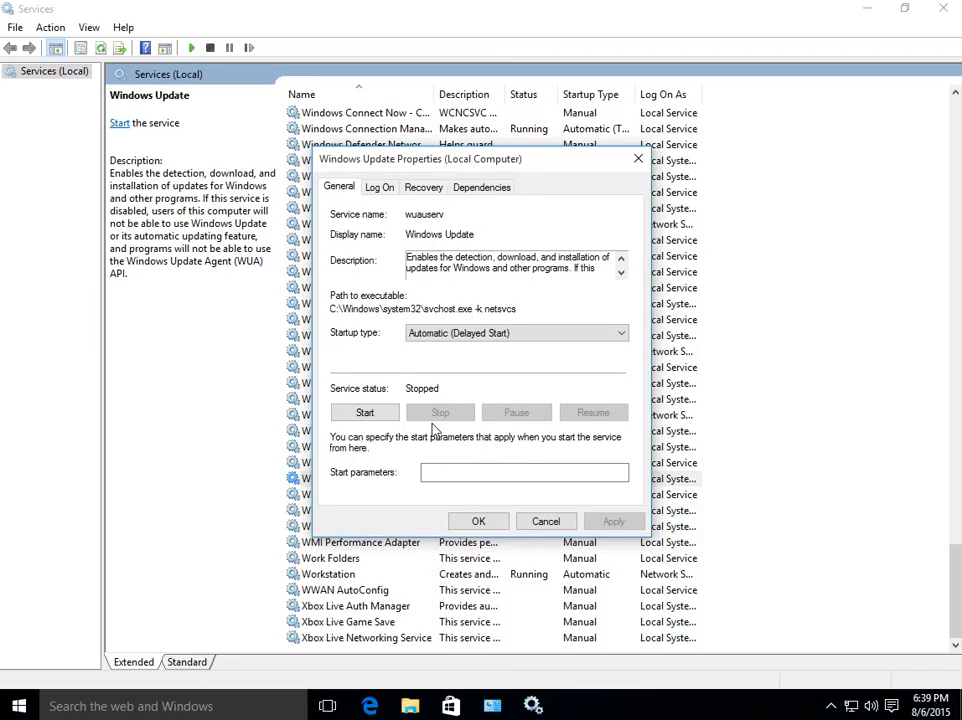
pyautogui.click(426, 334)
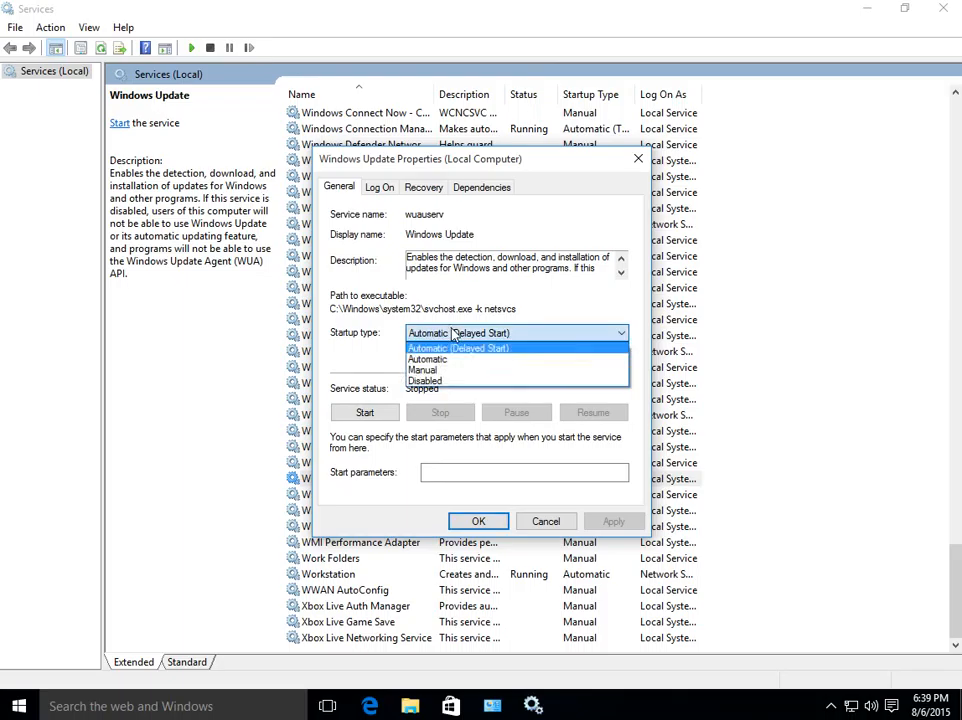
pyautogui.click(447, 381)
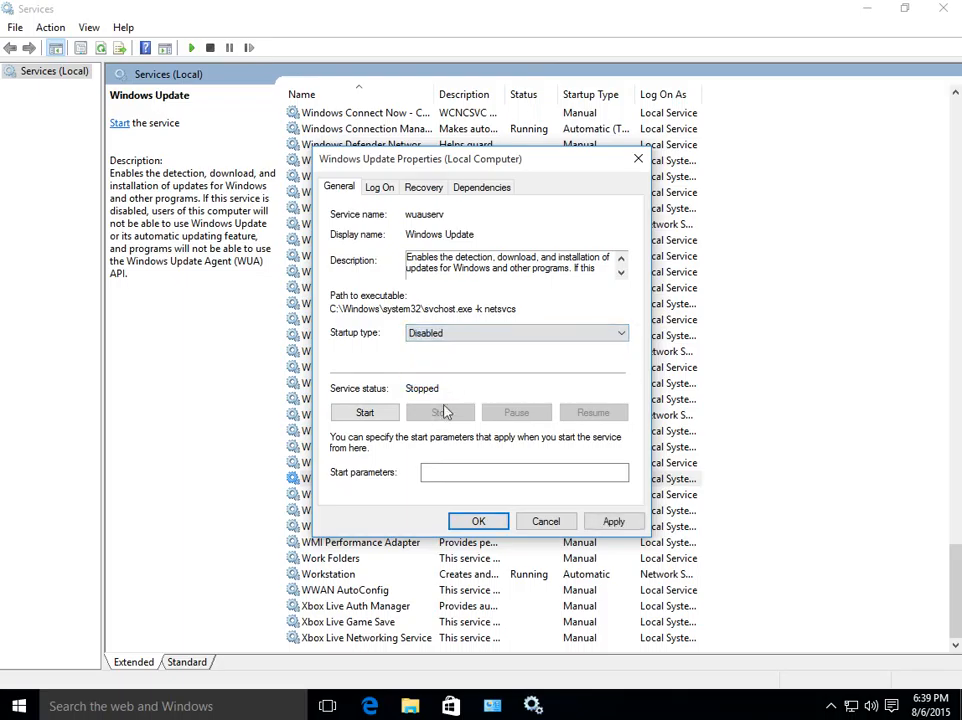
pyautogui.click(478, 522)
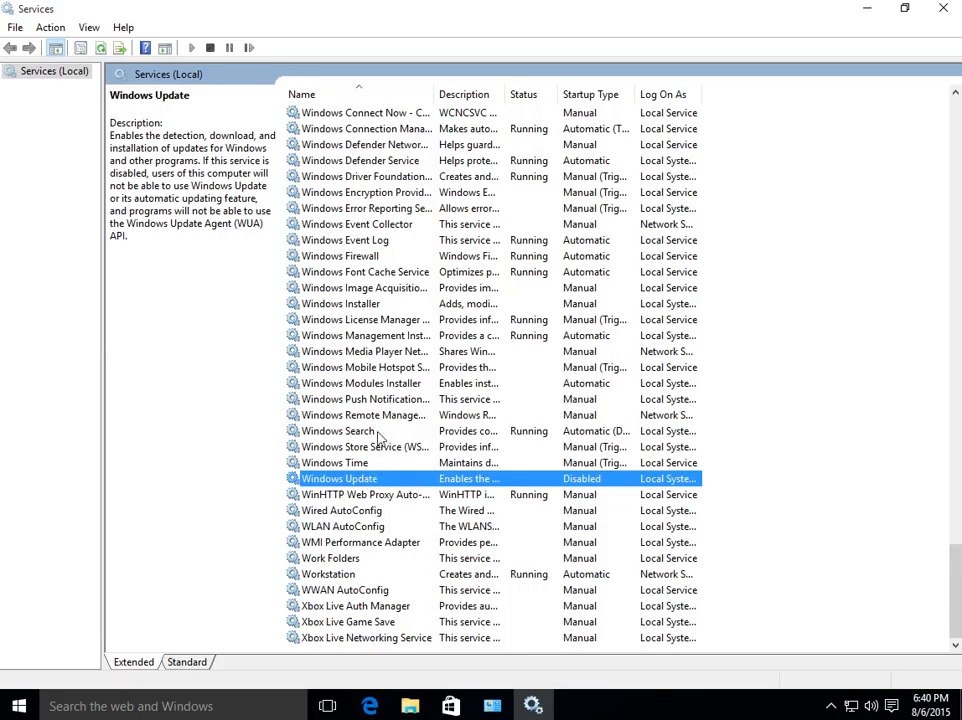
# - Set the Windows Update service's startup type to Automatic (Delayed Start) and start the service
pyautogui.doubleClick(345, 481)
pyautogui.click(447, 334)
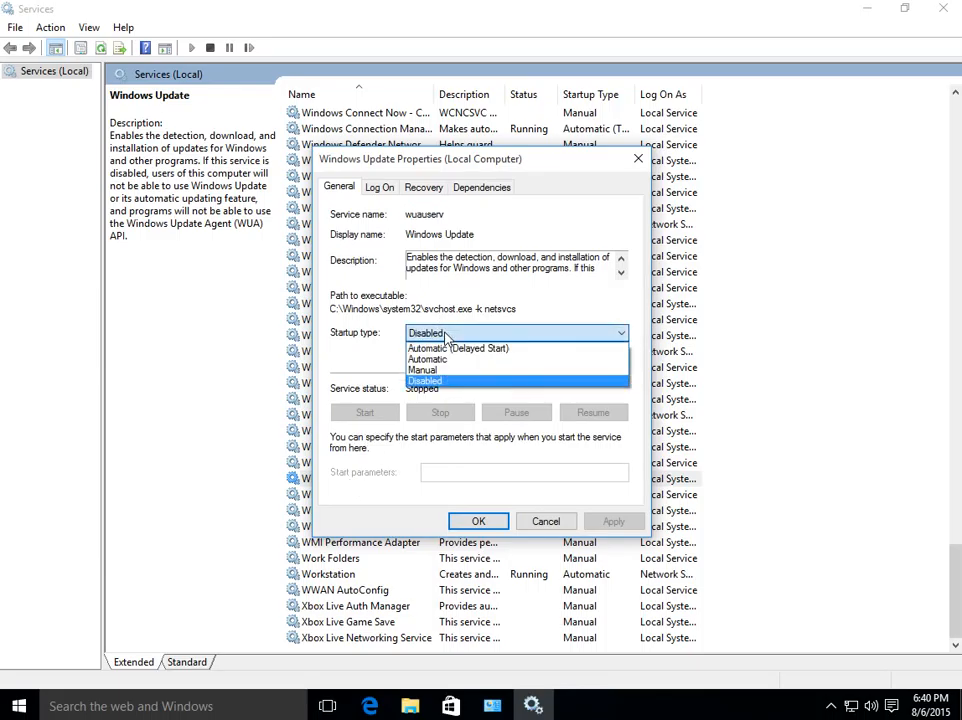
pyautogui.click(450, 349)
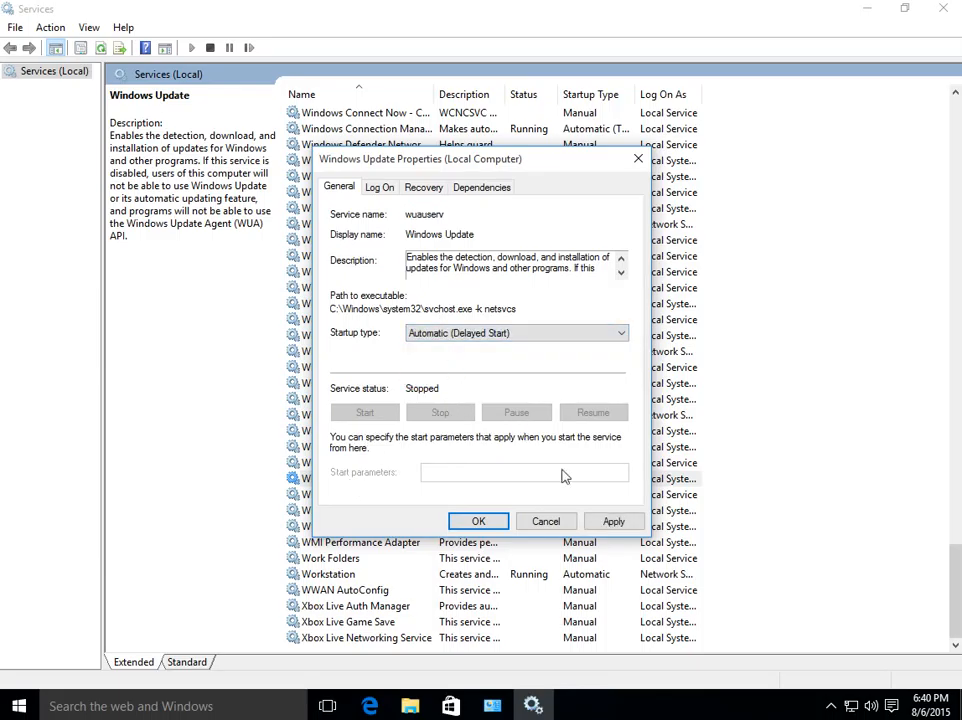
pyautogui.click(614, 523)
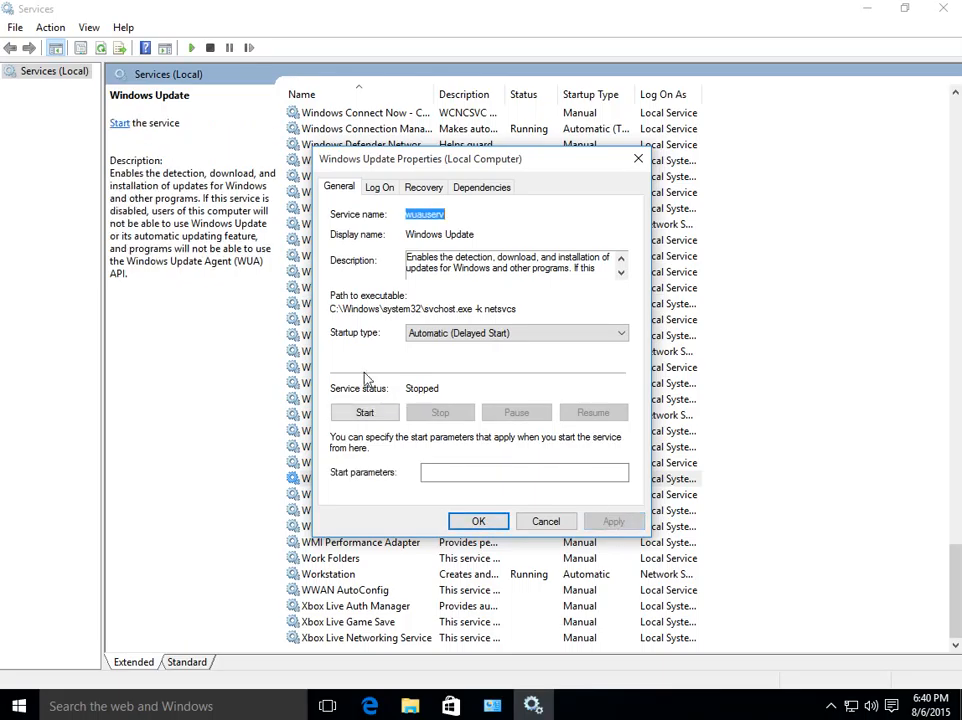
pyautogui.click(370, 416)
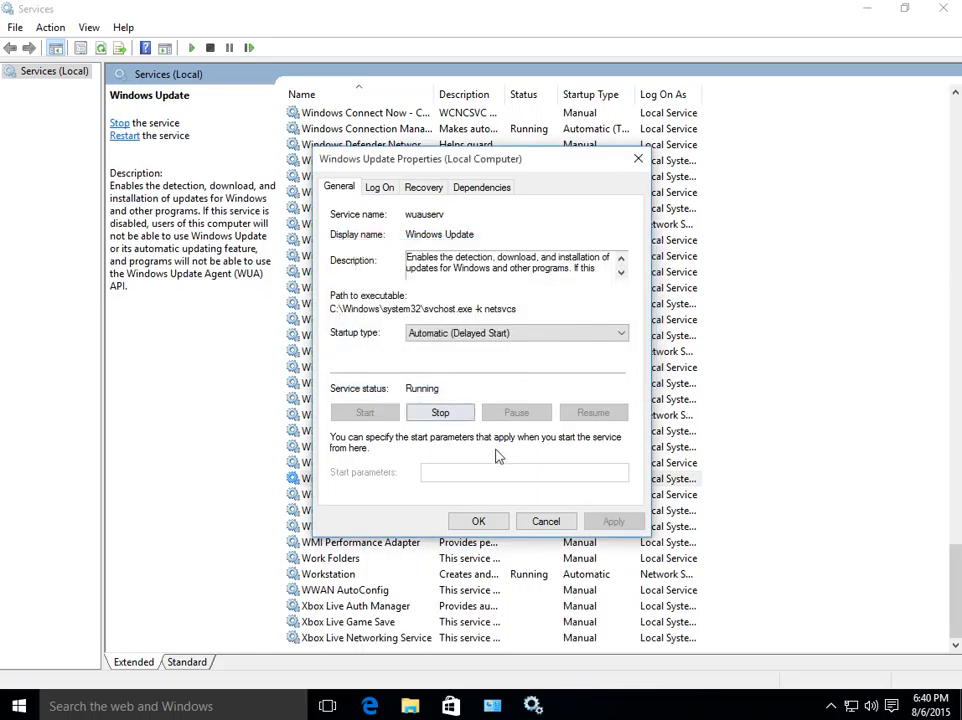
pyautogui.click(478, 522)
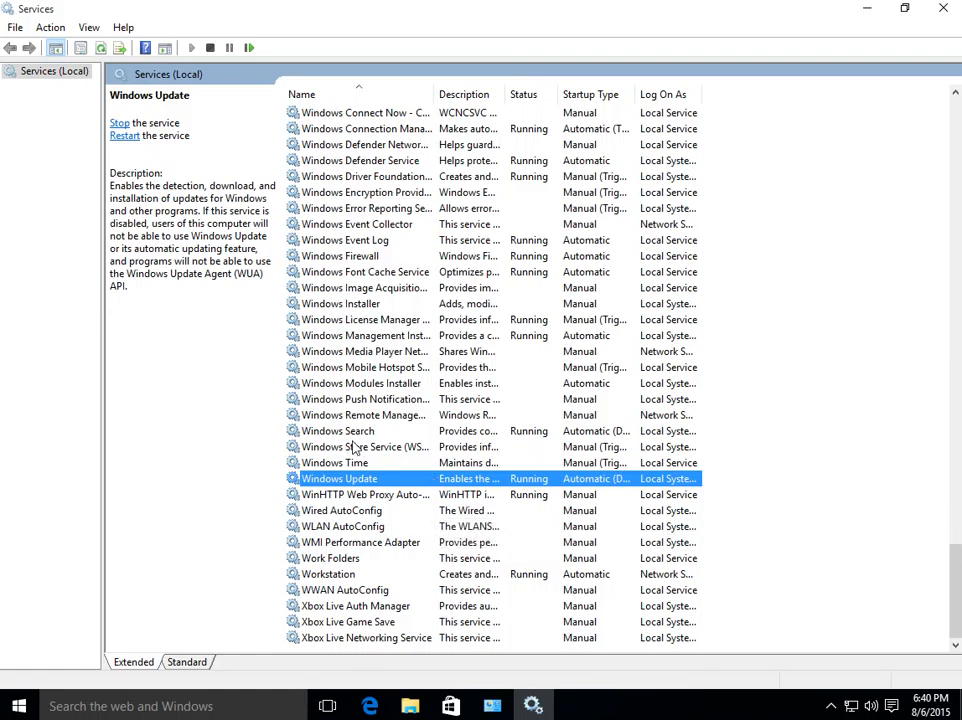
# - Close the Services, Administrative Tools and Control Panel windows
pyautogui.click(945, 10)
pyautogui.click(832, 139)
pyautogui.click(801, 118)
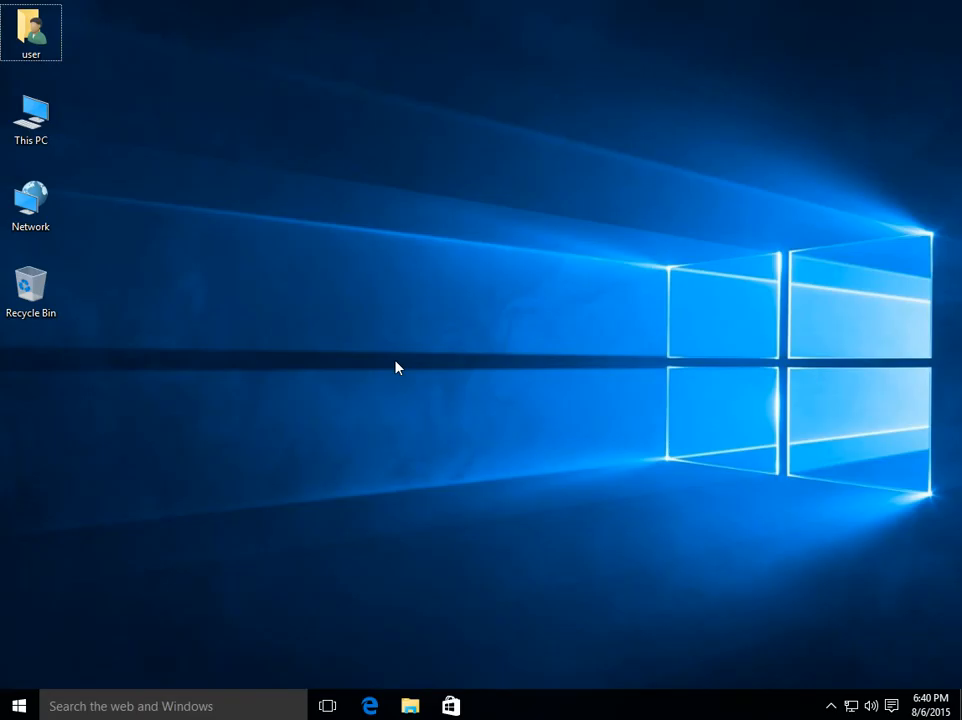
# - Run mmc with permission to make changes to the PC, and maximize the empty console window
pyautogui.press('super+r')
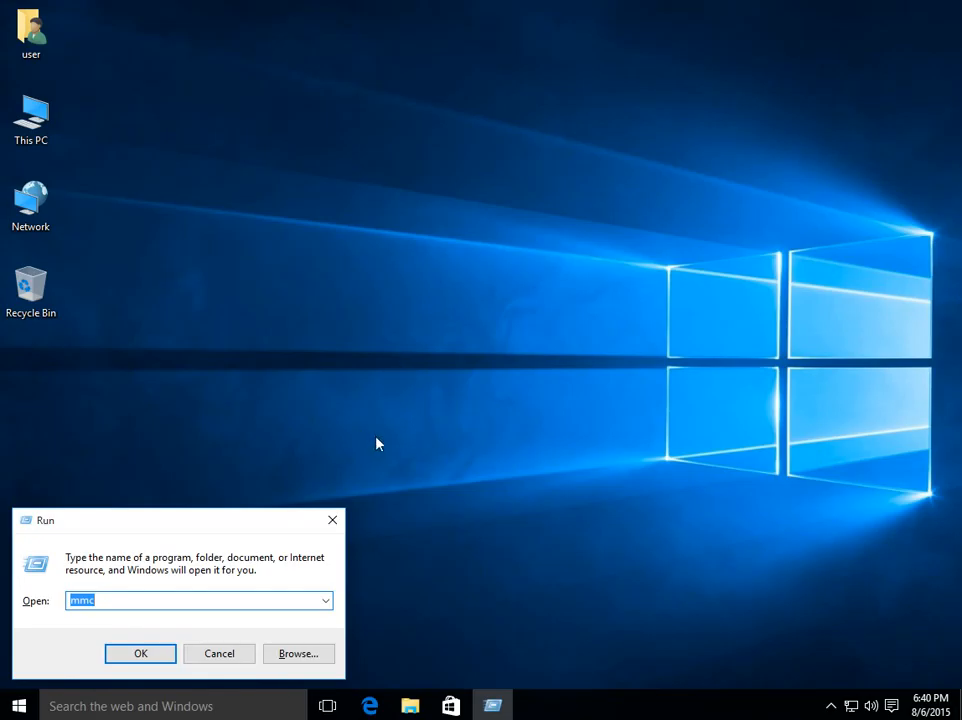
pyautogui.click(150, 656)
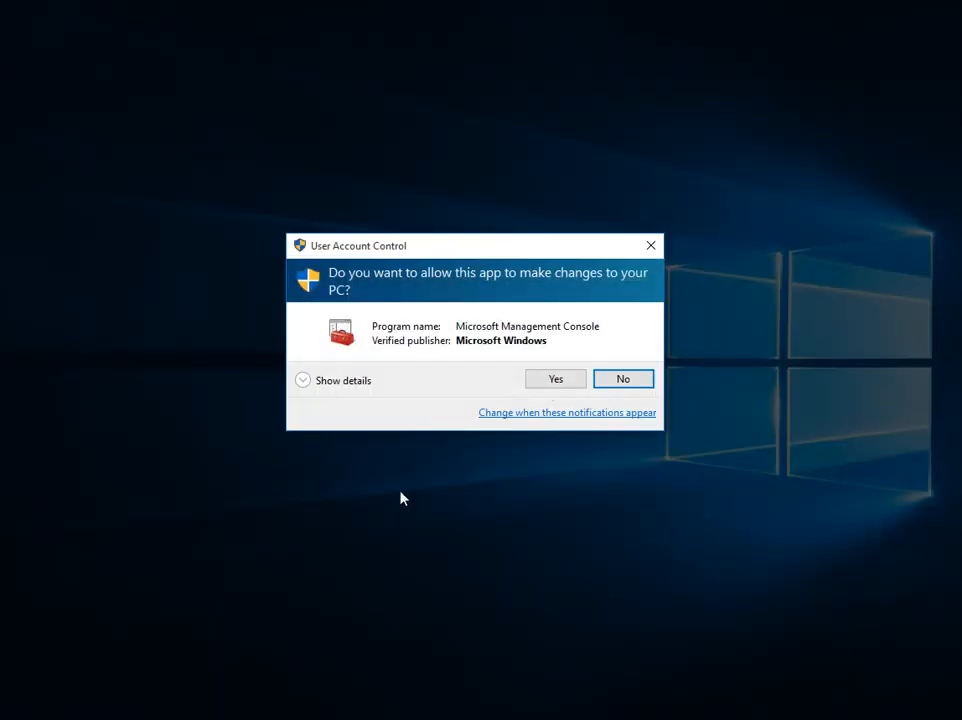
pyautogui.click(556, 384)
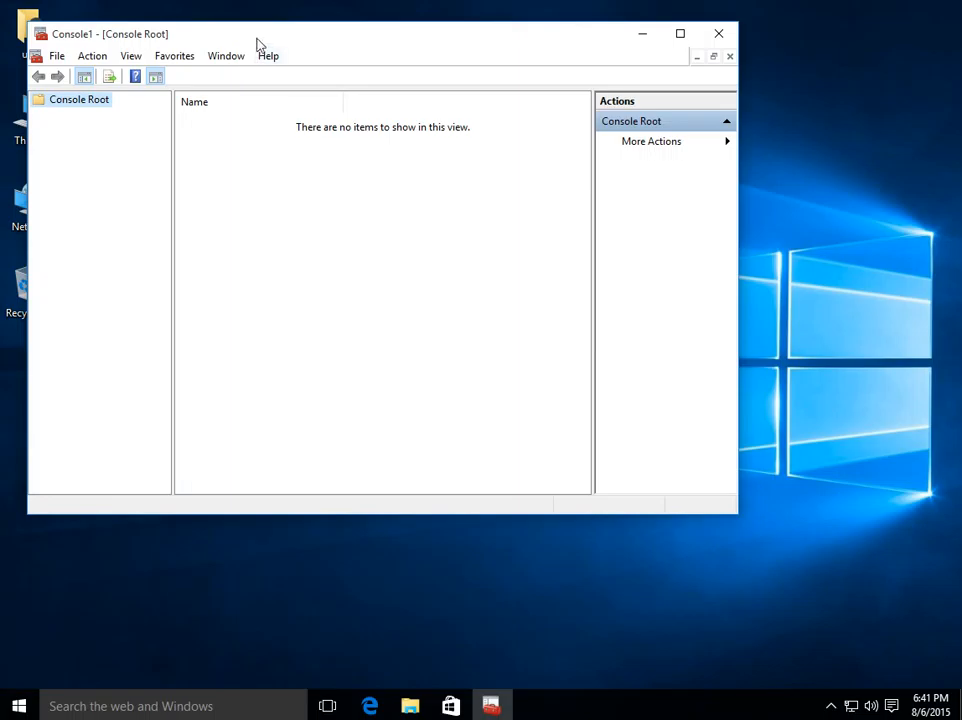
pyautogui.doubleClick(325, 40)
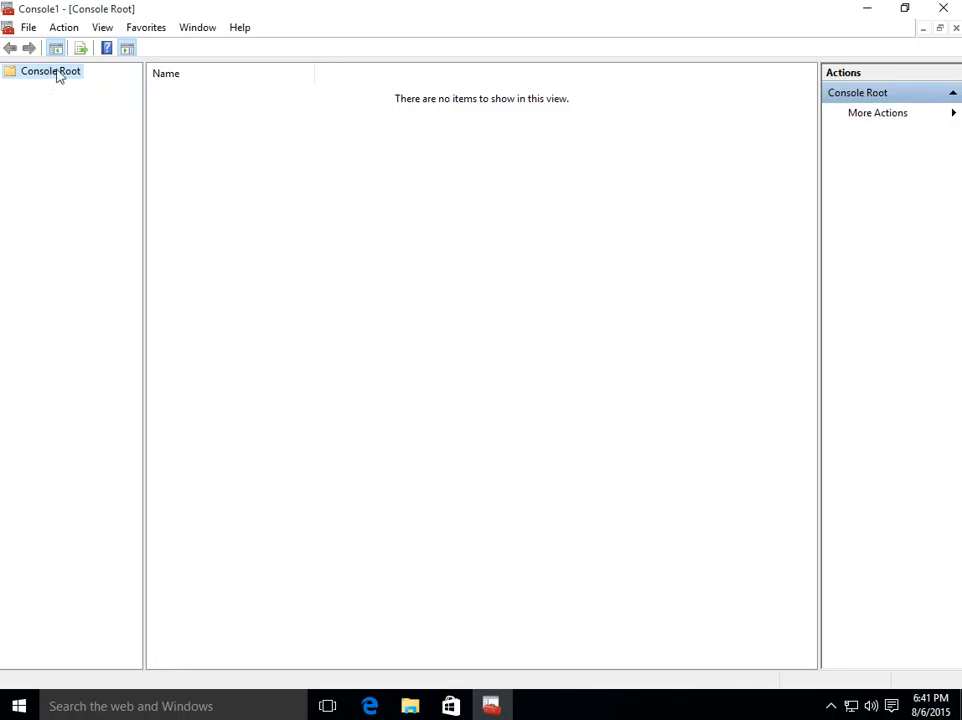
# - Add the Group Policy Object snap-in to the console, targeting the local computer
pyautogui.click(29, 30)
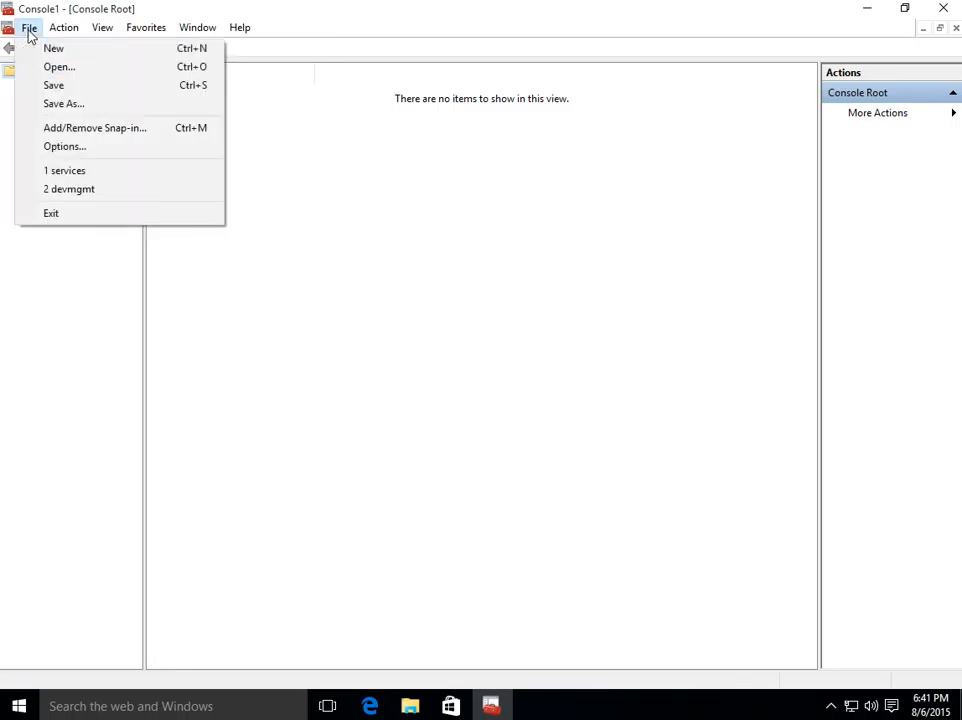
pyautogui.click(77, 133)
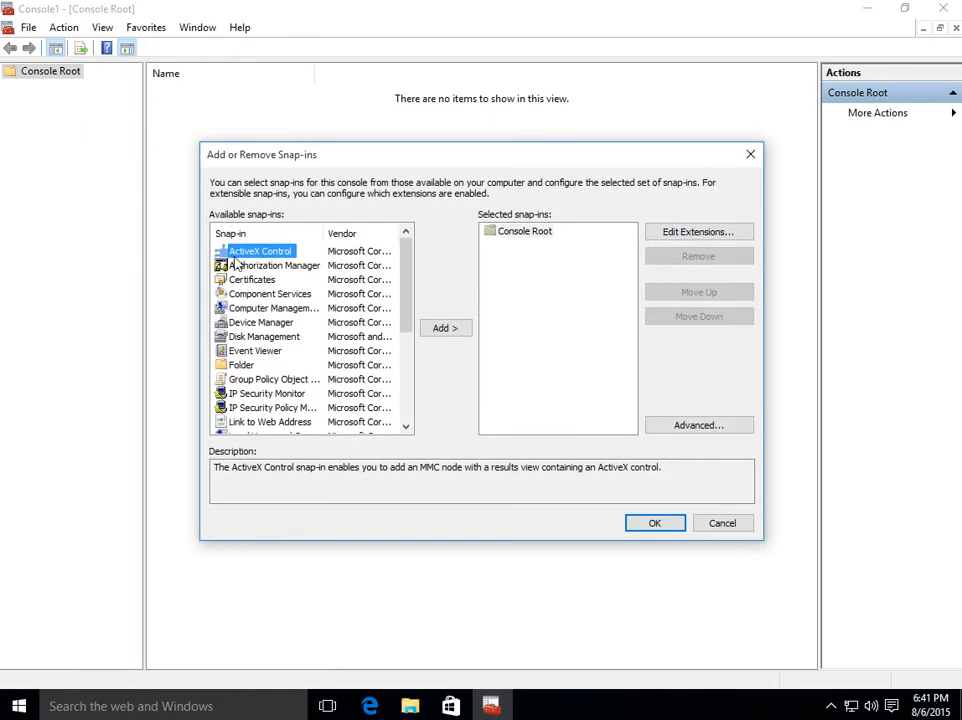
pyautogui.doubleClick(264, 381)
pyautogui.click(549, 519)
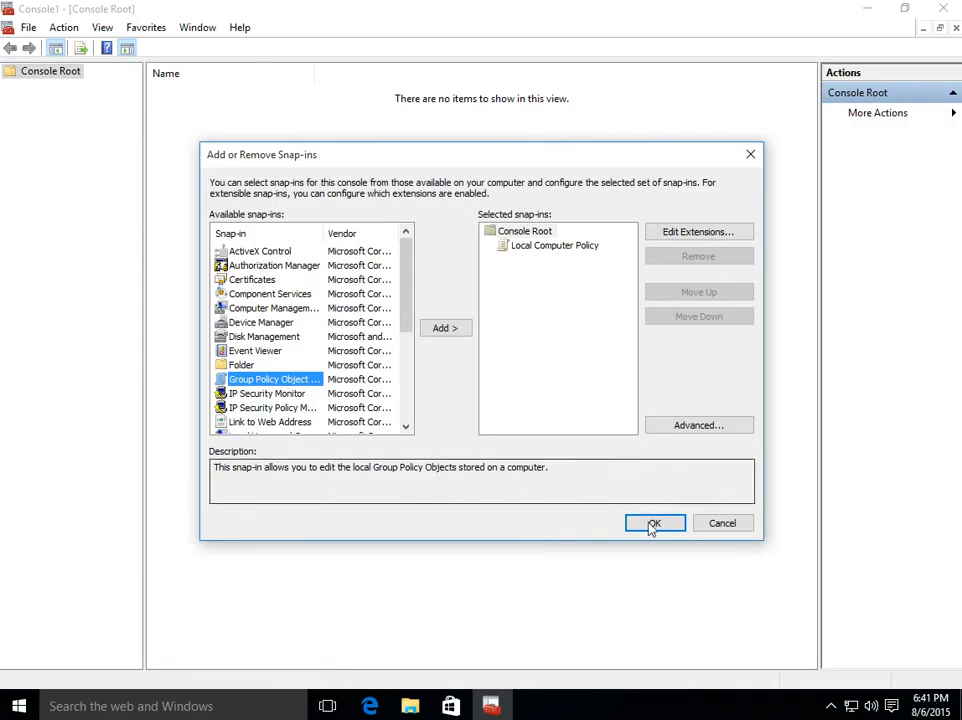
pyautogui.click(655, 524)
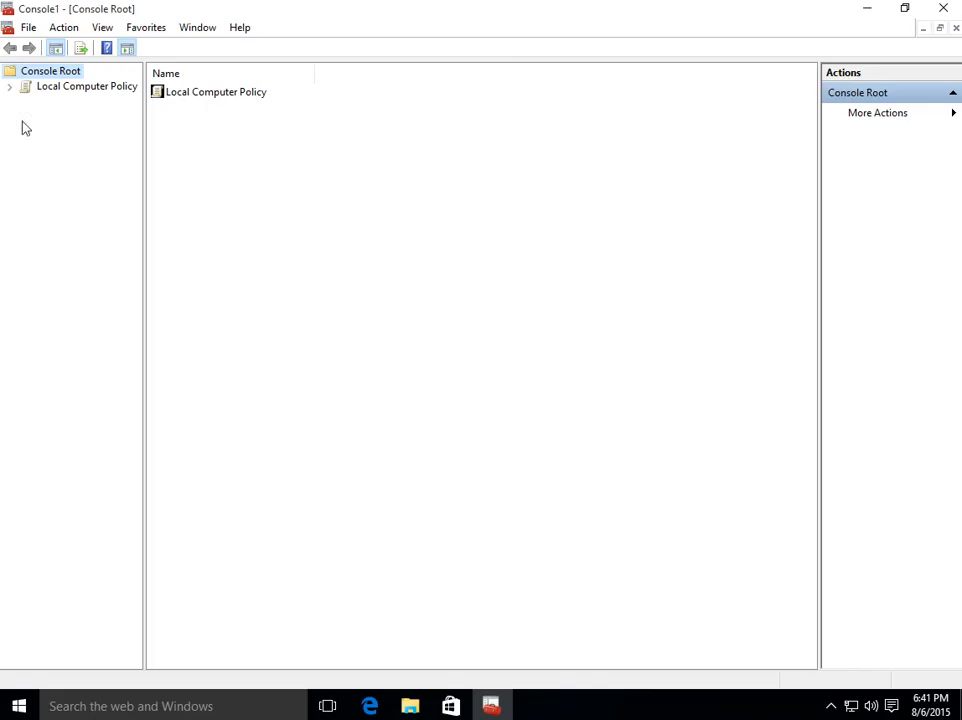
# - Widen the console tree and expand Local Computer Policy through Computer Configuration and Administrative Templates to Windows Components
pyautogui.moveTo(144, 144); pyautogui.dragTo(177, 150)
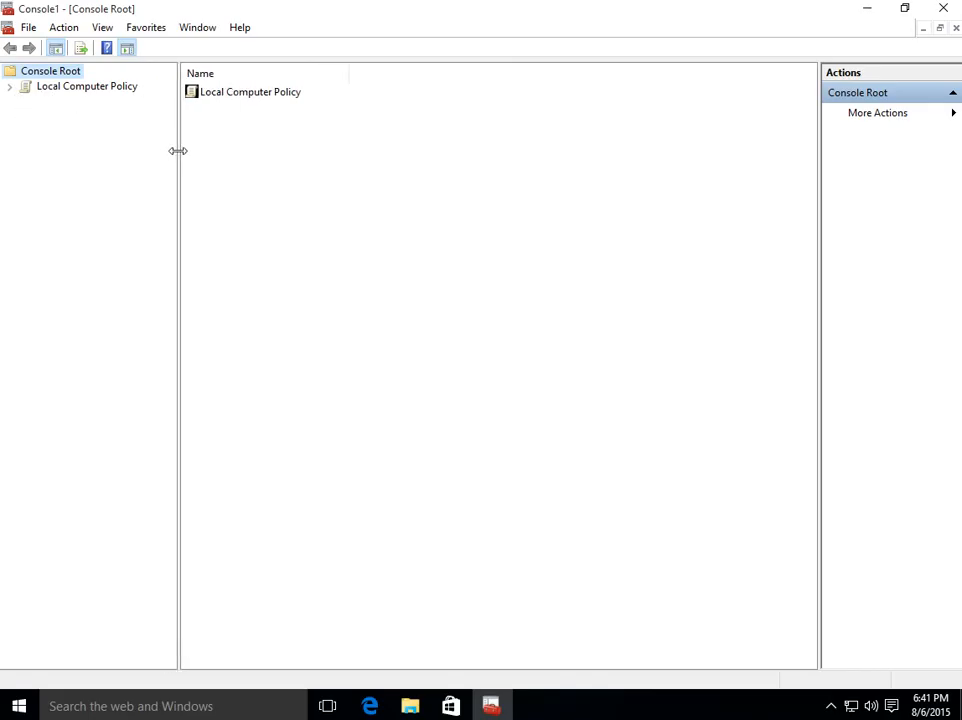
pyautogui.click(10, 88)
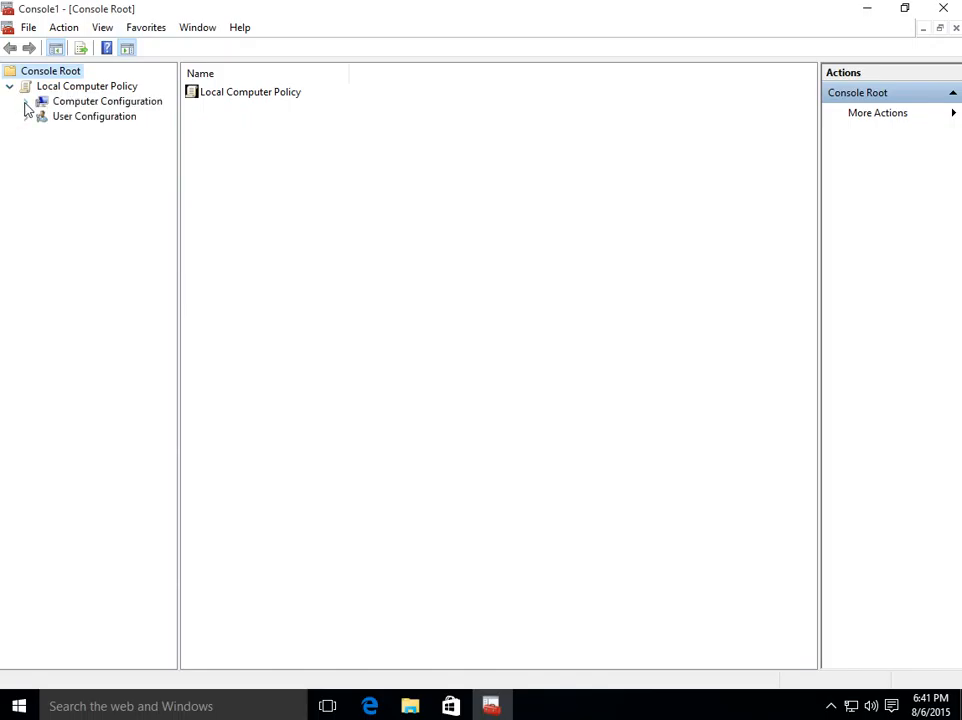
pyautogui.click(26, 103)
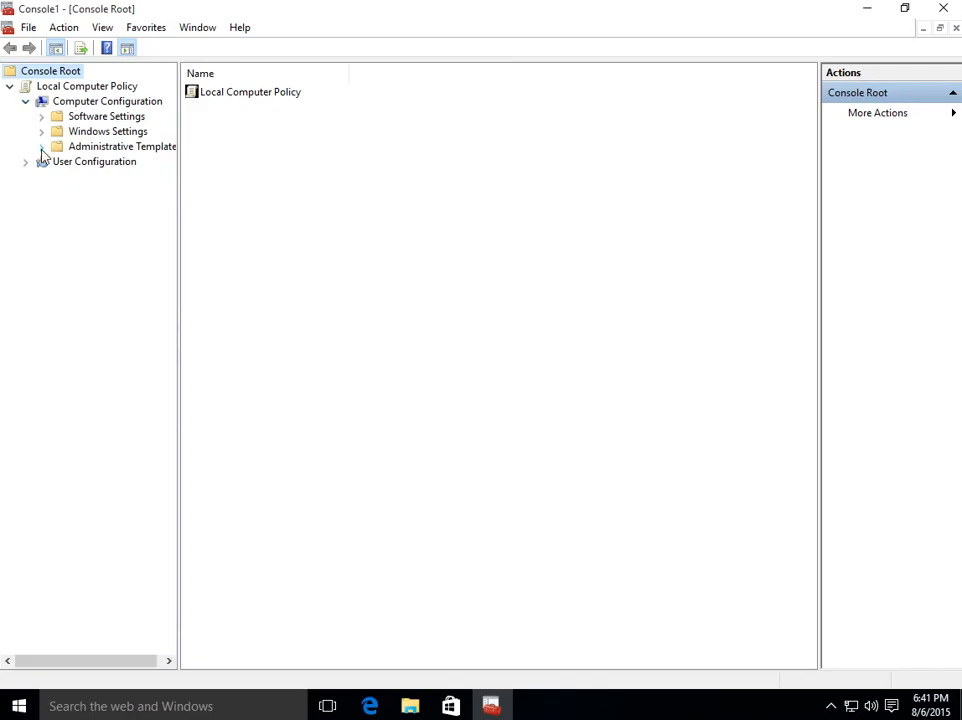
pyautogui.click(41, 147)
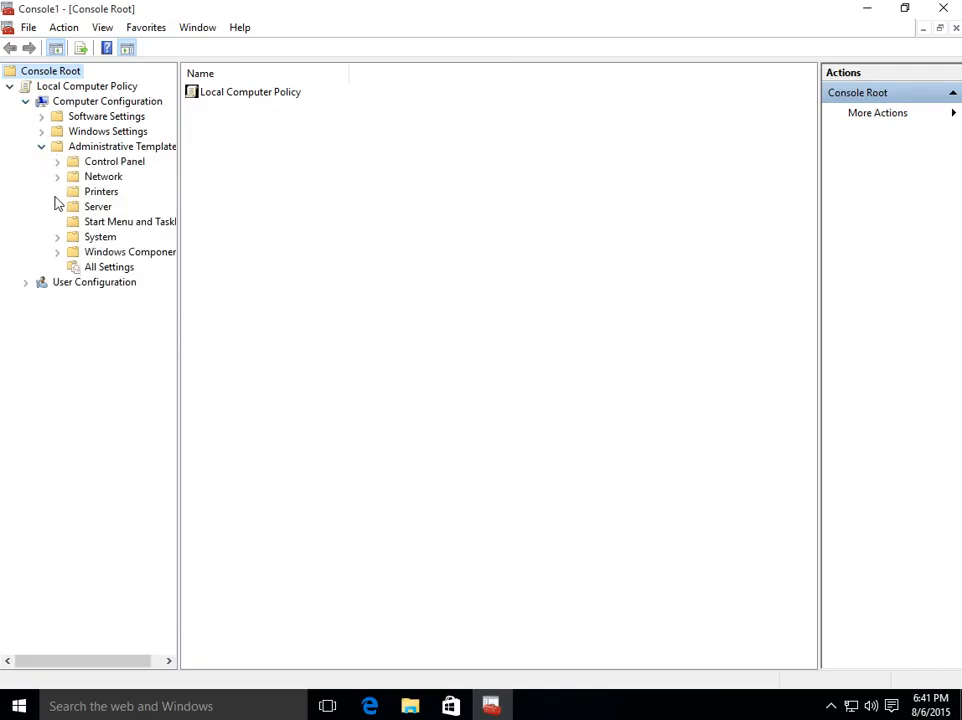
pyautogui.click(57, 252)
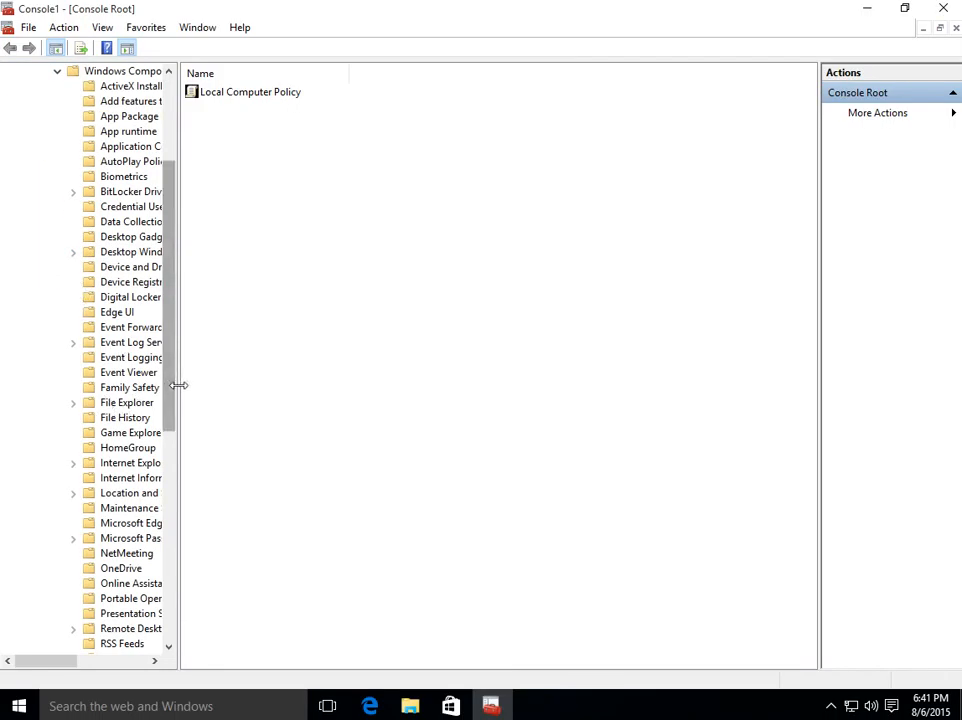
# - Open the Configure Automatic Updates policy from the Windows Update folder under Windows Components
pyautogui.moveTo(180, 385); pyautogui.dragTo(231, 386)
pyautogui.moveTo(225, 337); pyautogui.dragTo(208, 543)
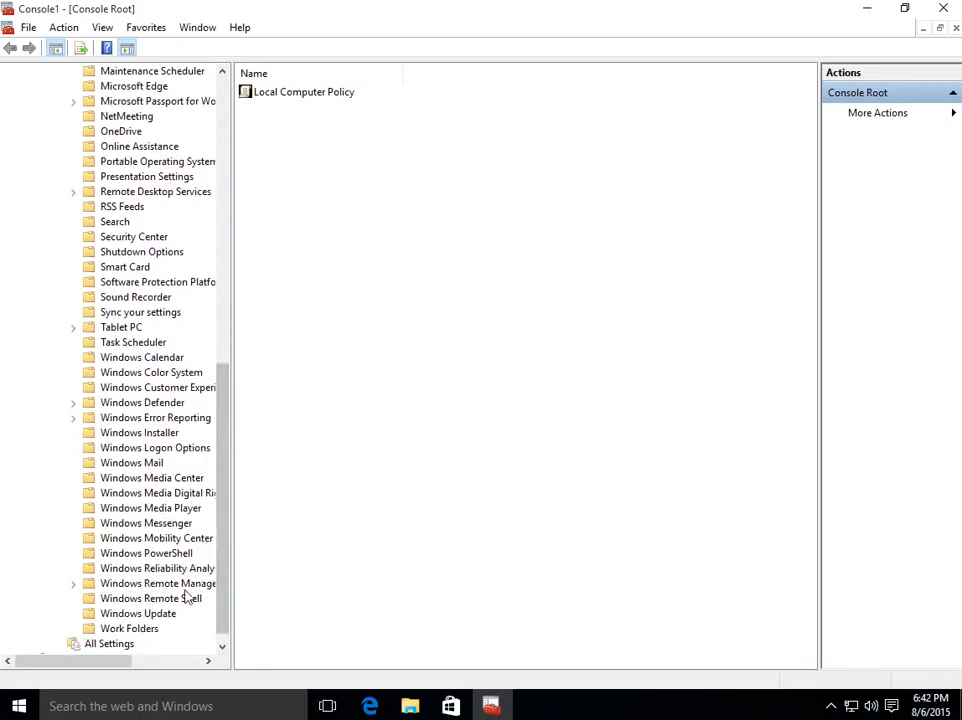
pyautogui.click(140, 614)
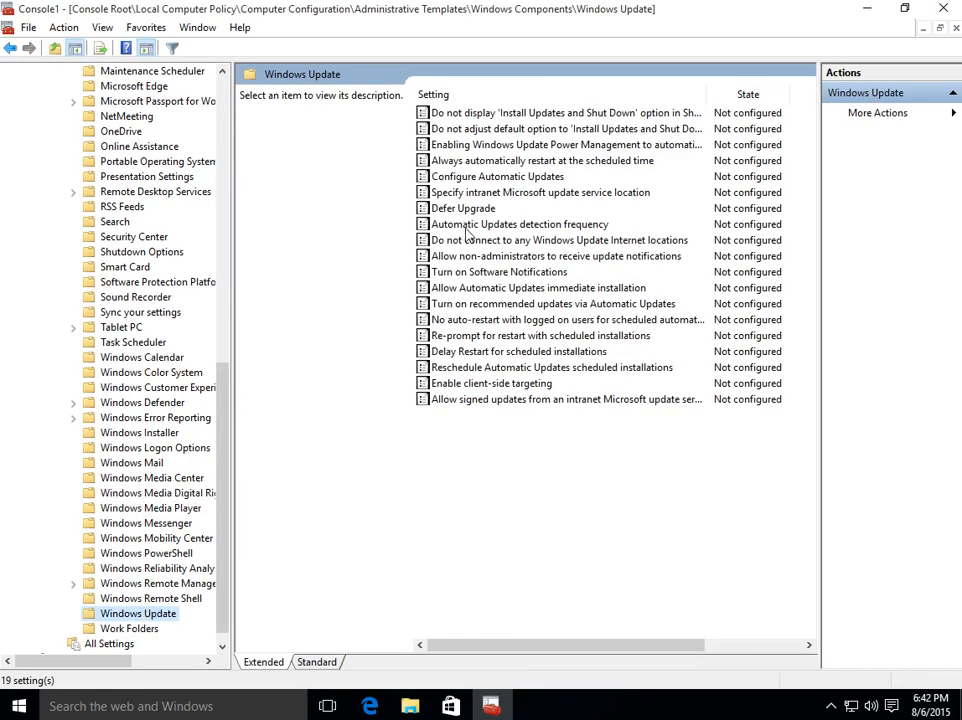
pyautogui.click(505, 178)
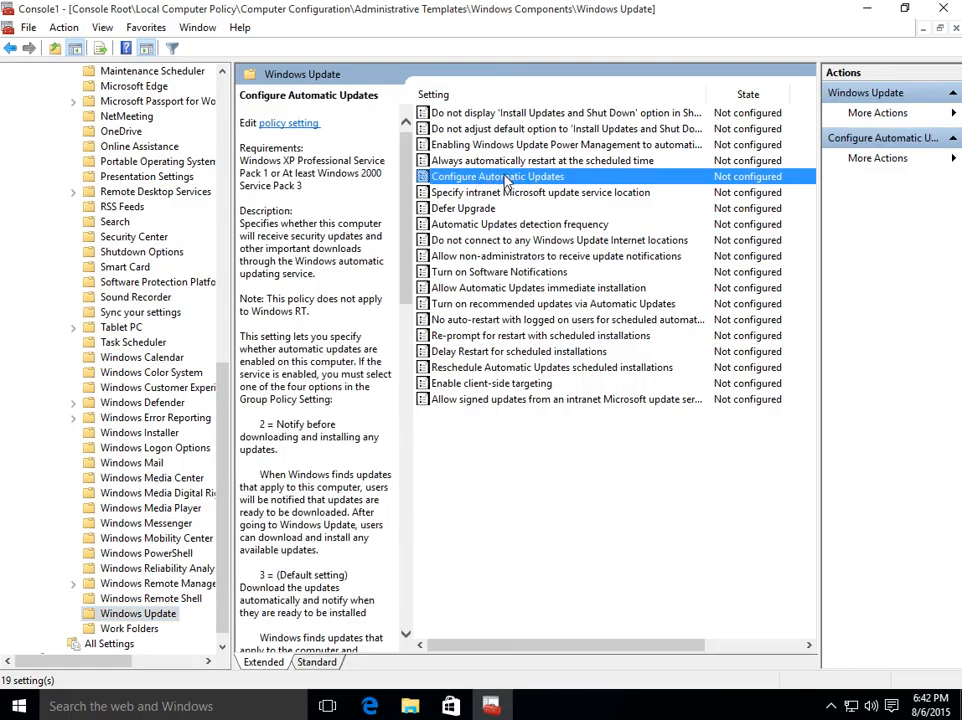
pyautogui.doubleClick(505, 178)
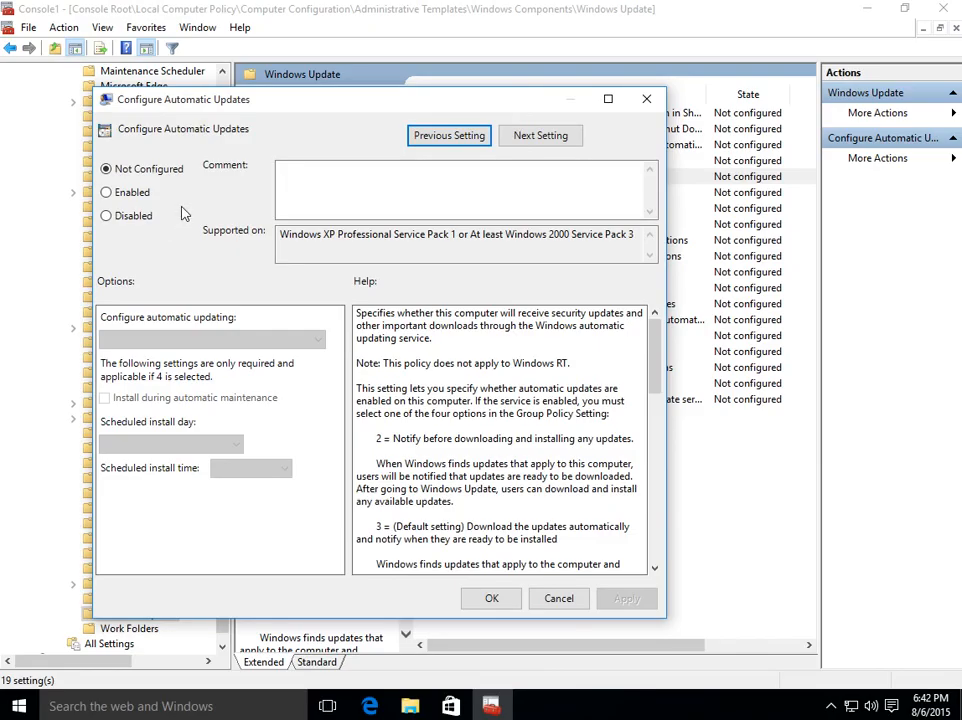
# - Enable the Configure Automatic Updates policy with the option "2 - Notify for download and notify for install" and save it
pyautogui.click(107, 194)
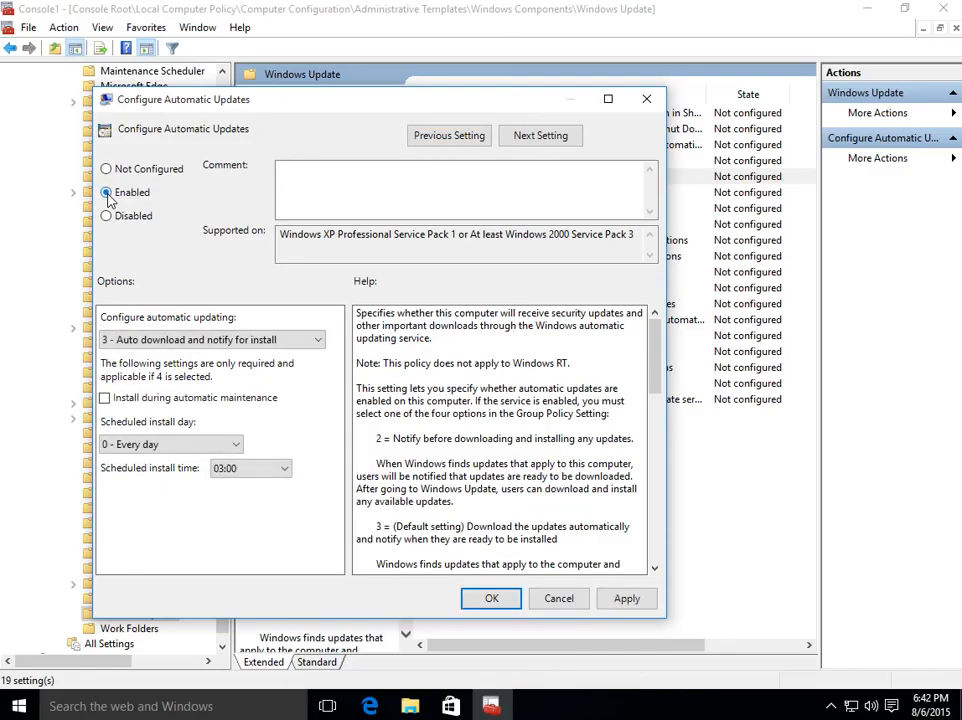
pyautogui.click(185, 340)
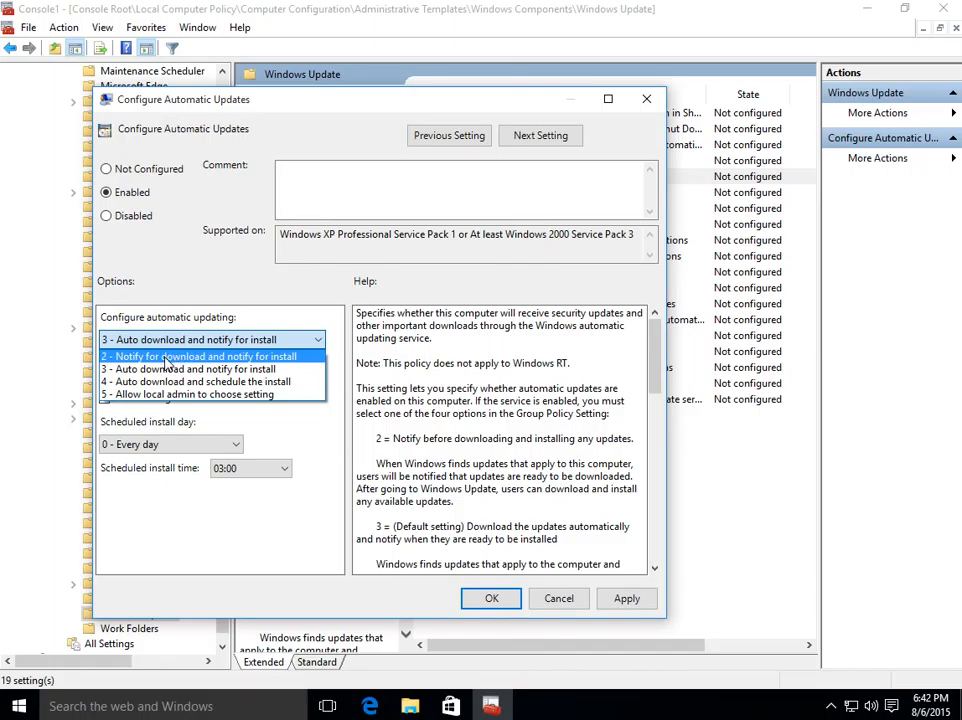
pyautogui.click(185, 357)
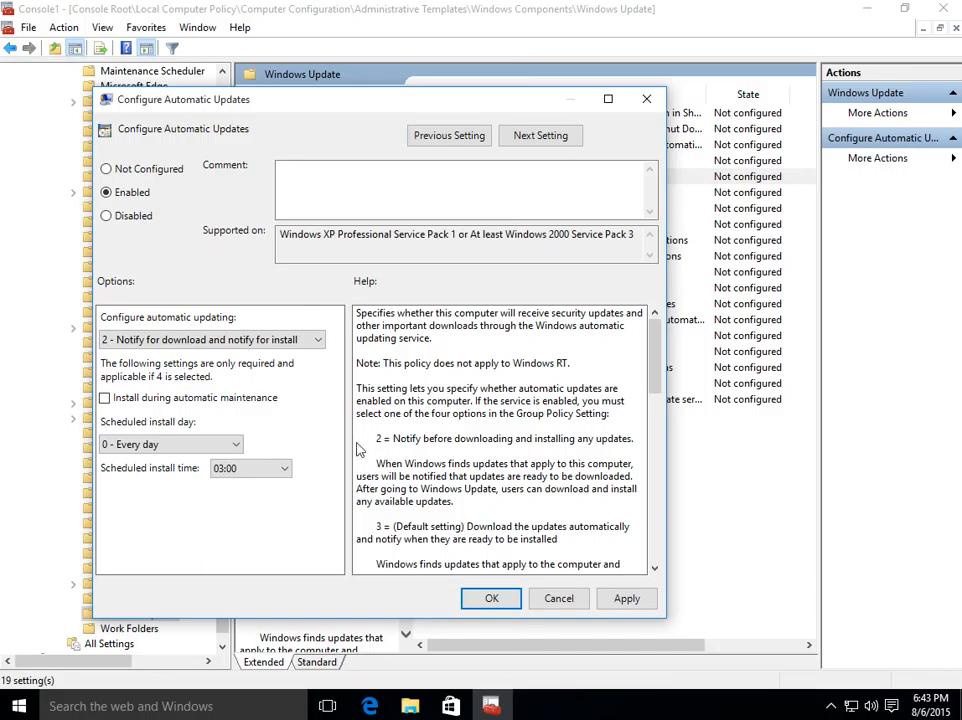
pyautogui.click(491, 600)
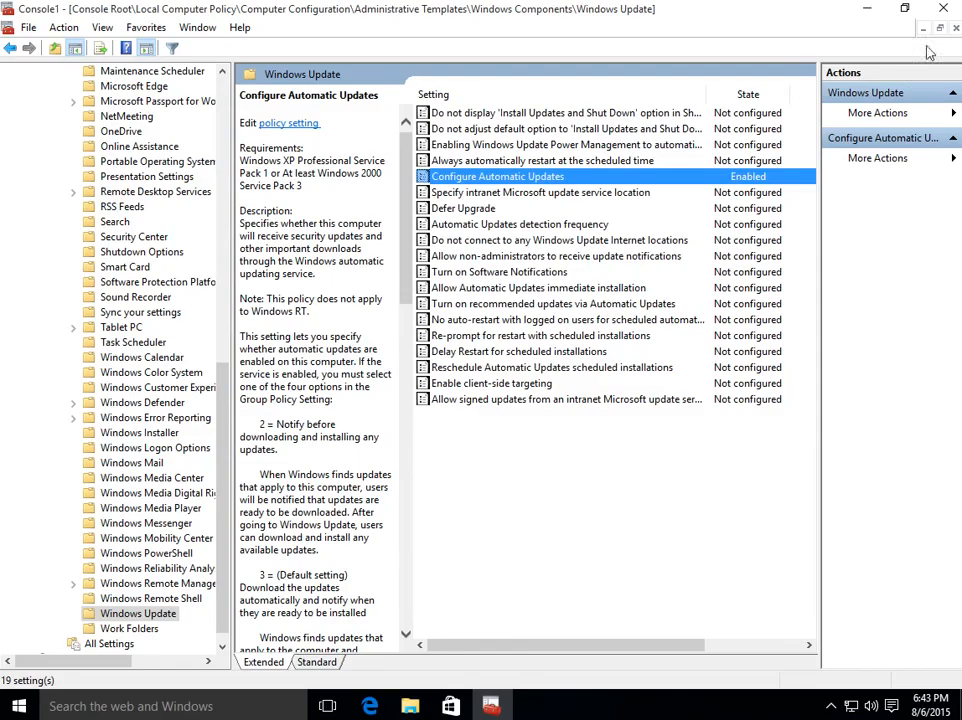
# - Close the management console without saving the console settings to Console1
pyautogui.click(943, 9)
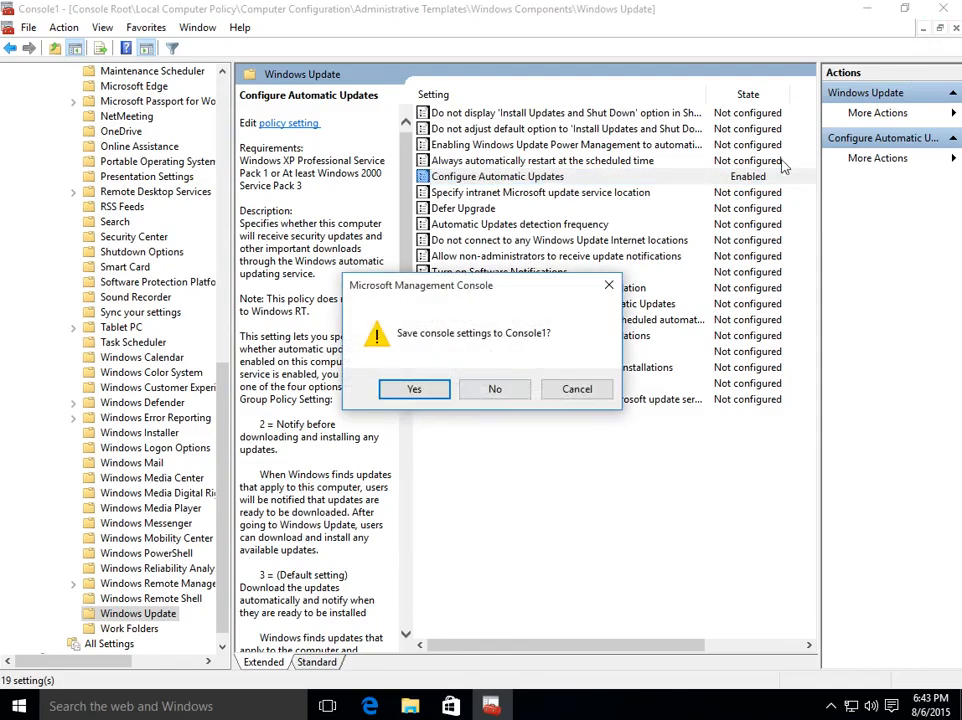
pyautogui.click(507, 397)
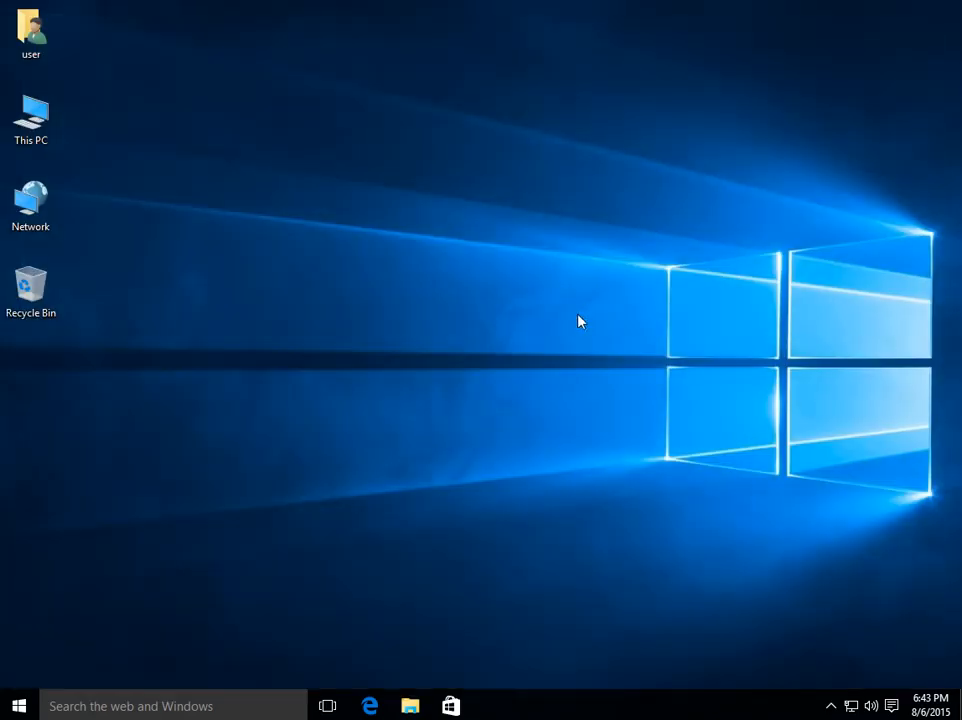